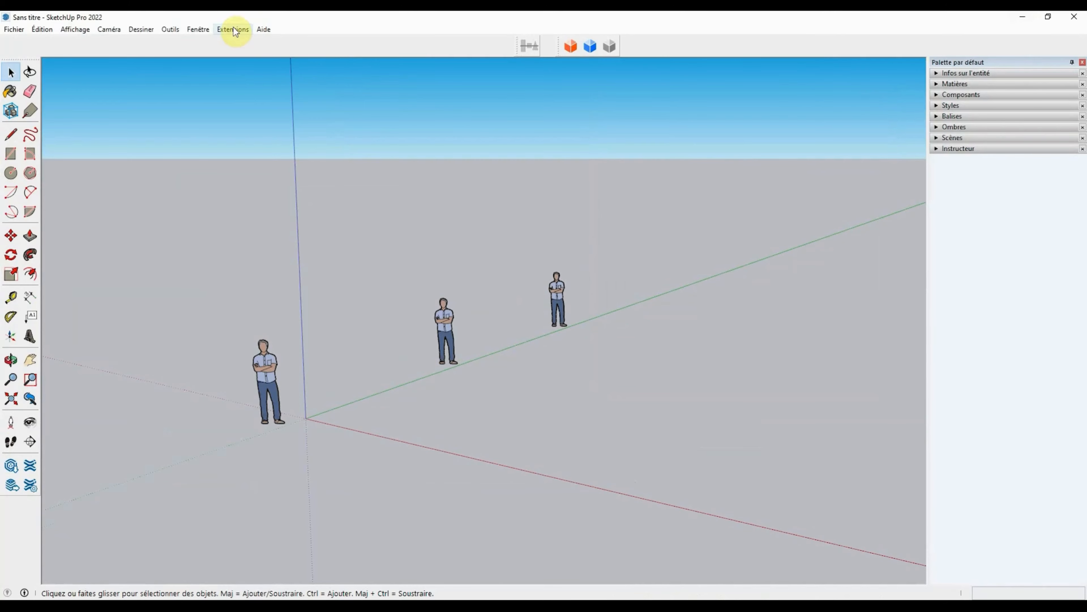
Open the additional plugin folders settings (Dossiers supplémentaires pour Plugins) and move the dialog over the middle of the model view
left_click(169, 30)
mouse_move(201, 34)
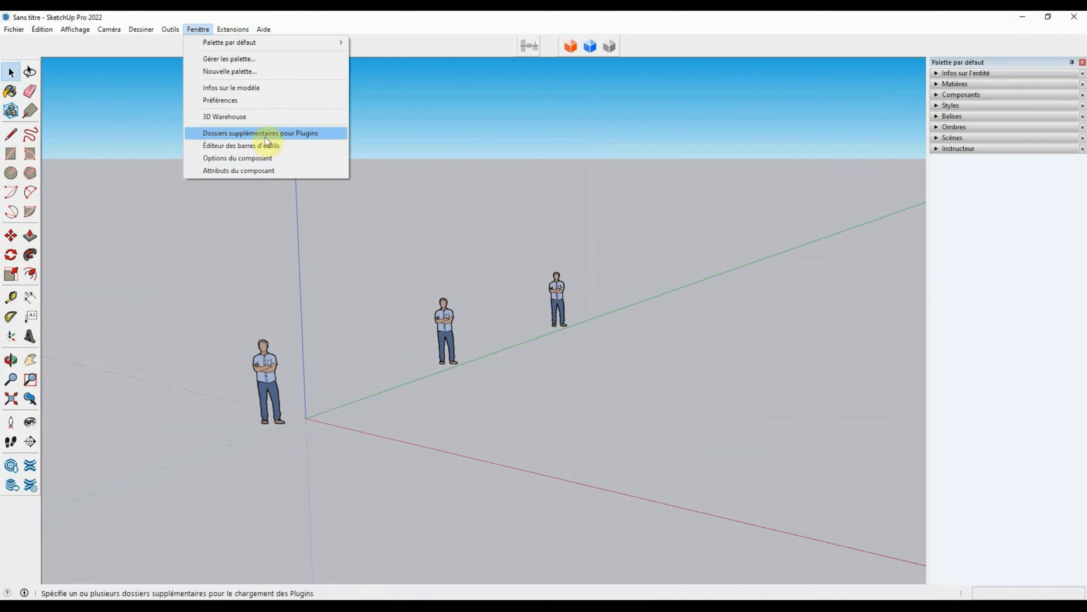
left_click(303, 133)
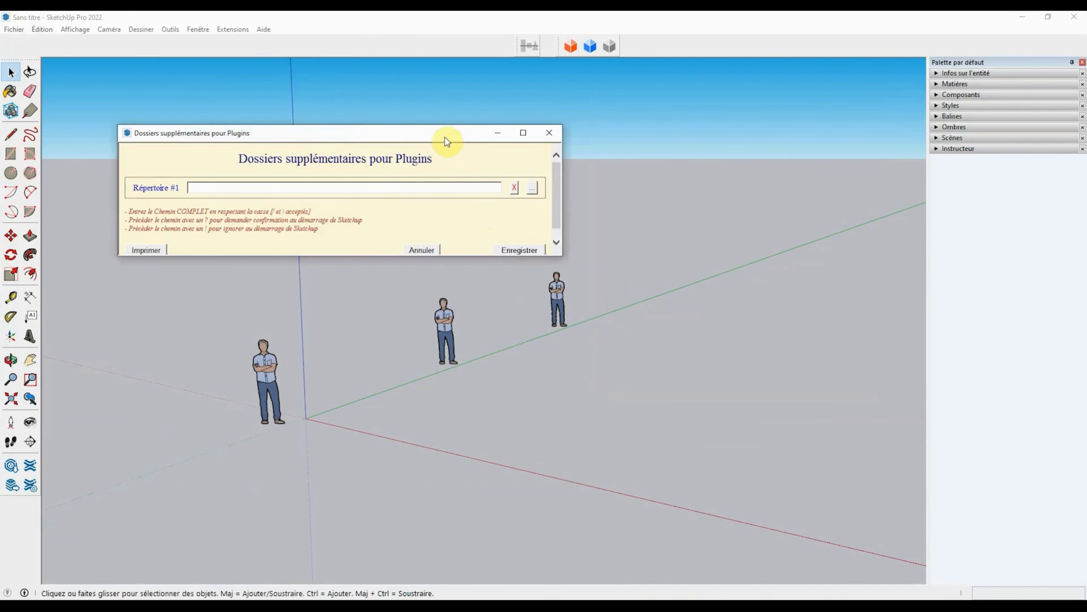
left_click_drag(445, 137, 731, 220)
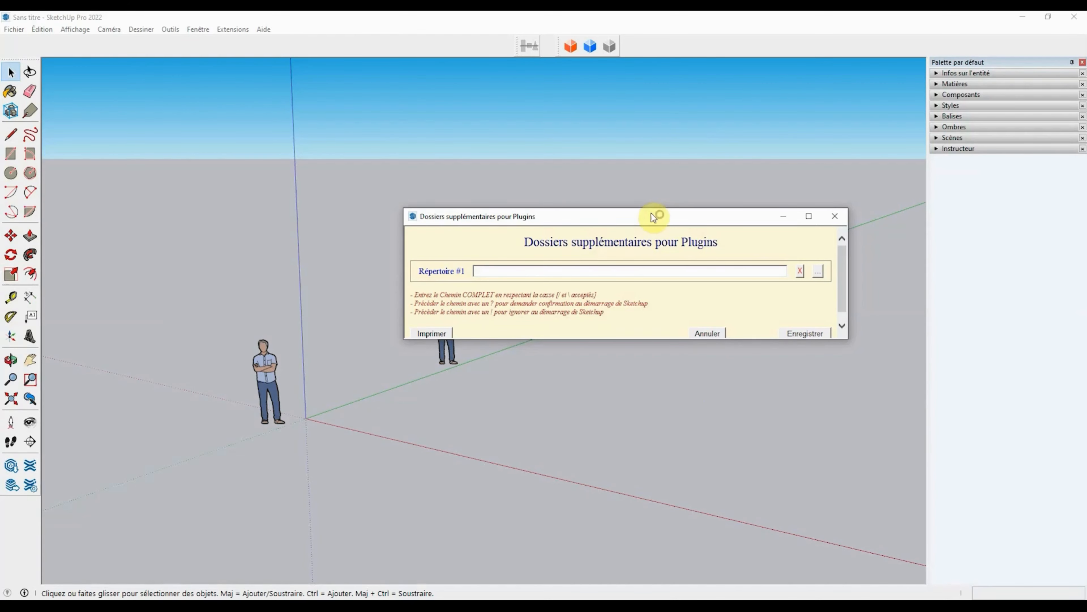
left_click_drag(651, 212, 639, 206)
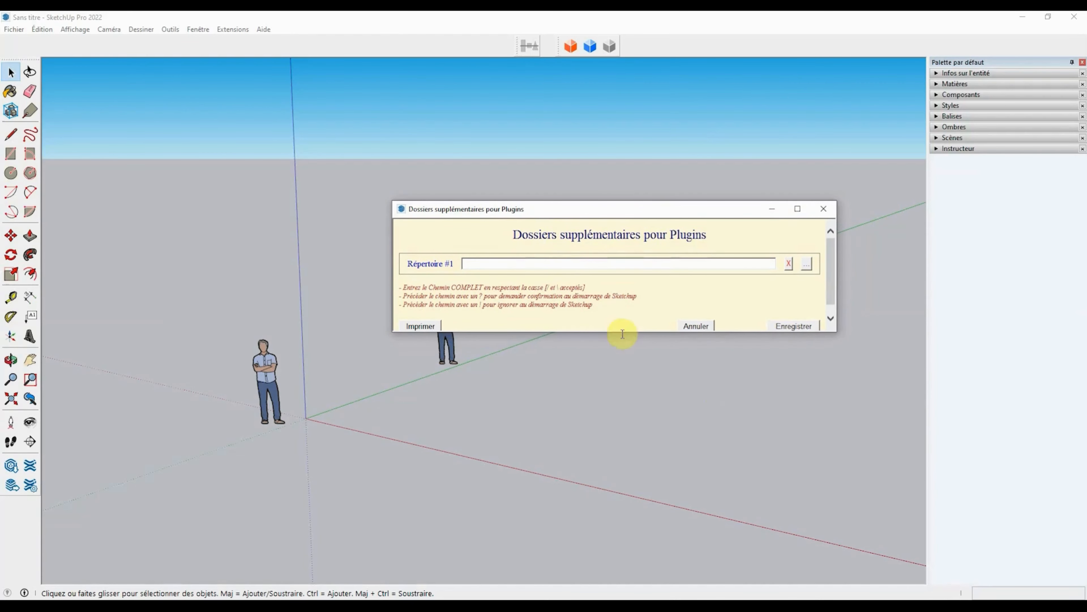
Browse to the D: drive and choose its Plugins folder as Répertoire #1
left_click(808, 271)
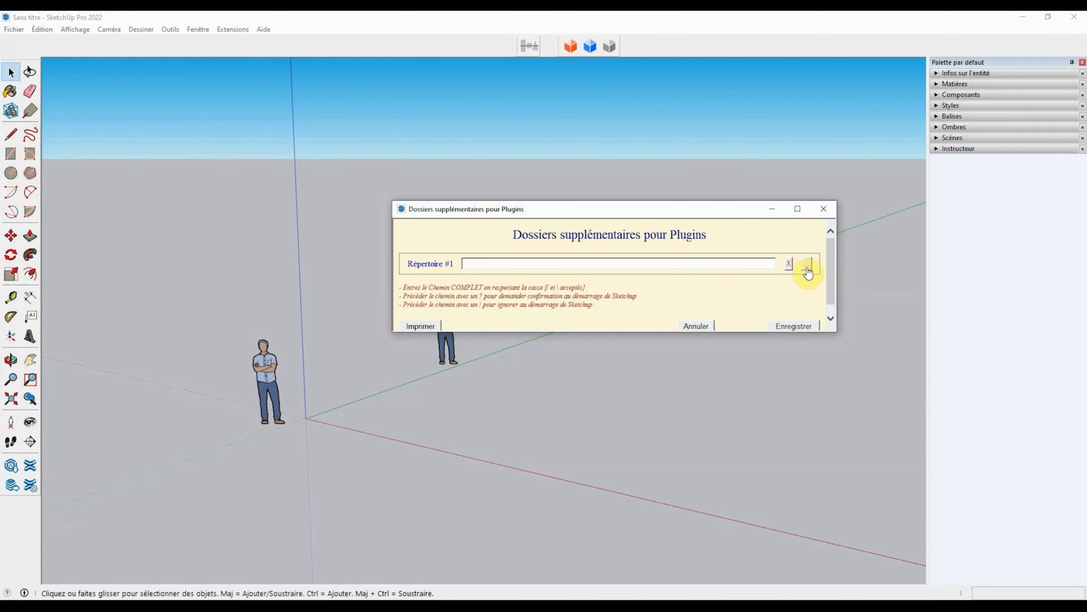
left_click(480, 328)
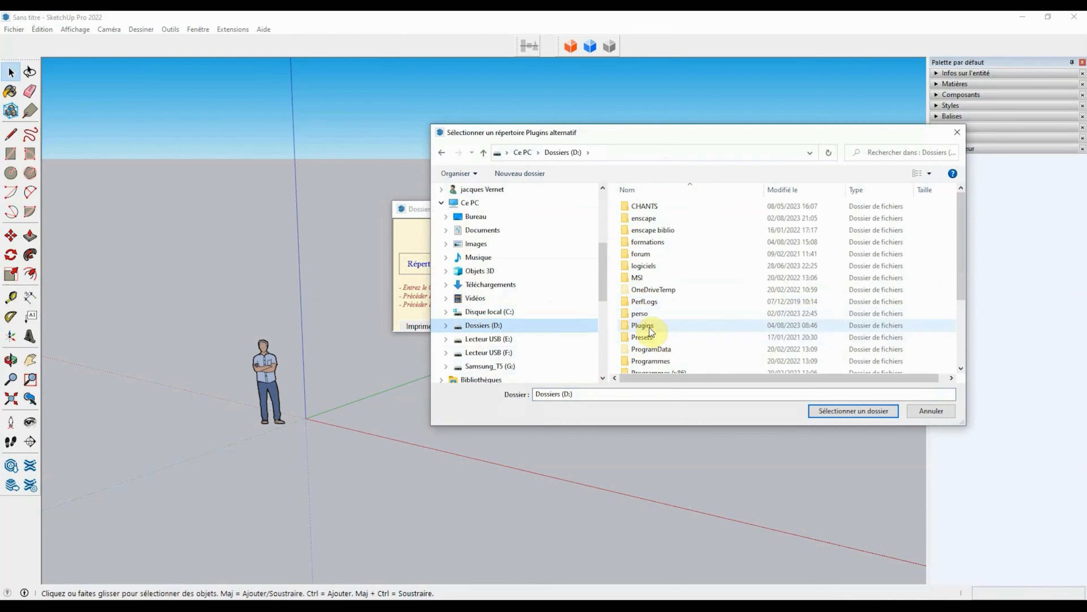
left_click(648, 327)
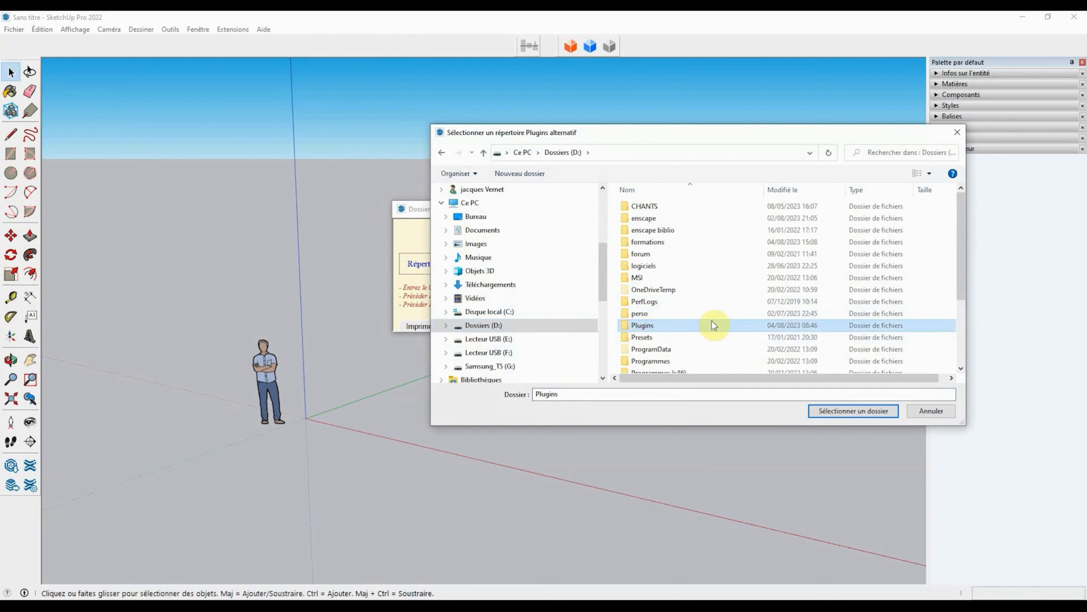
scroll(713, 325, "down", 2)
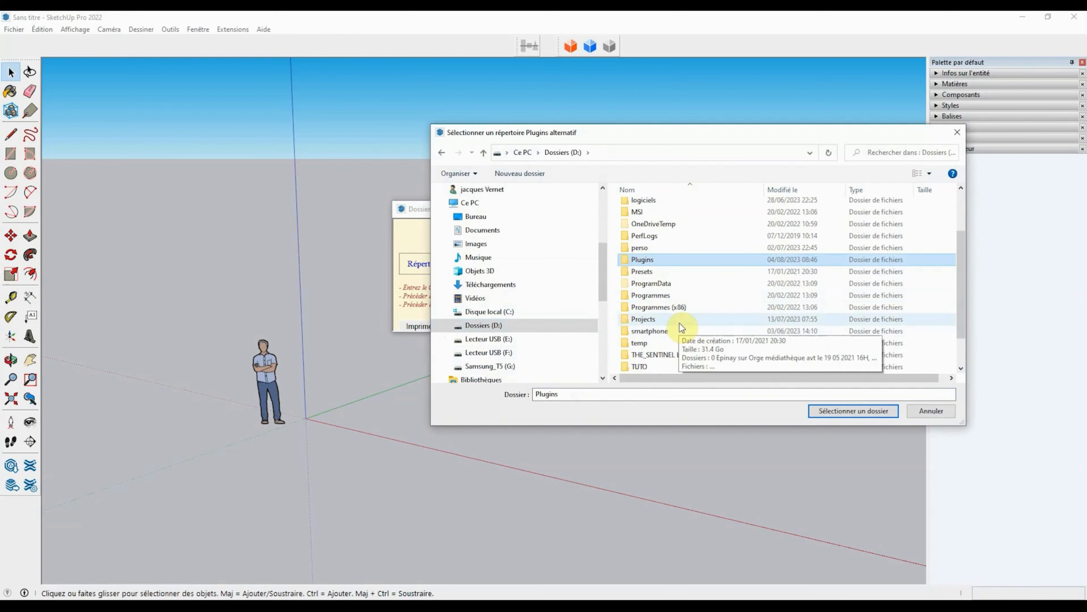
left_click(846, 412)
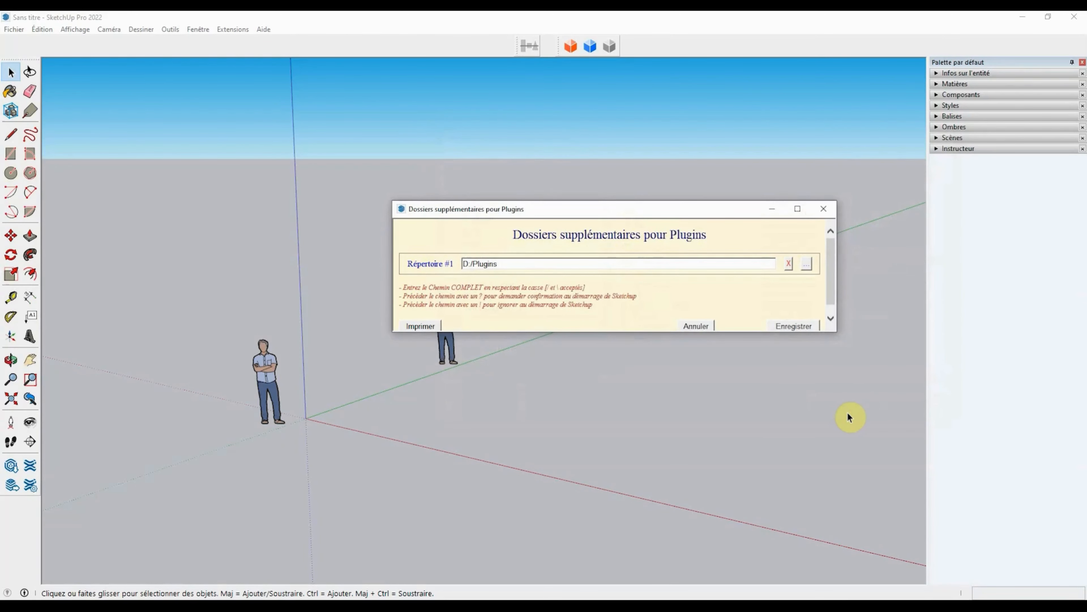
Prefix the Répertoire #1 path with a question mark so it reads ?D:/Plugins, and save the plugin folder setting
left_click(464, 263)
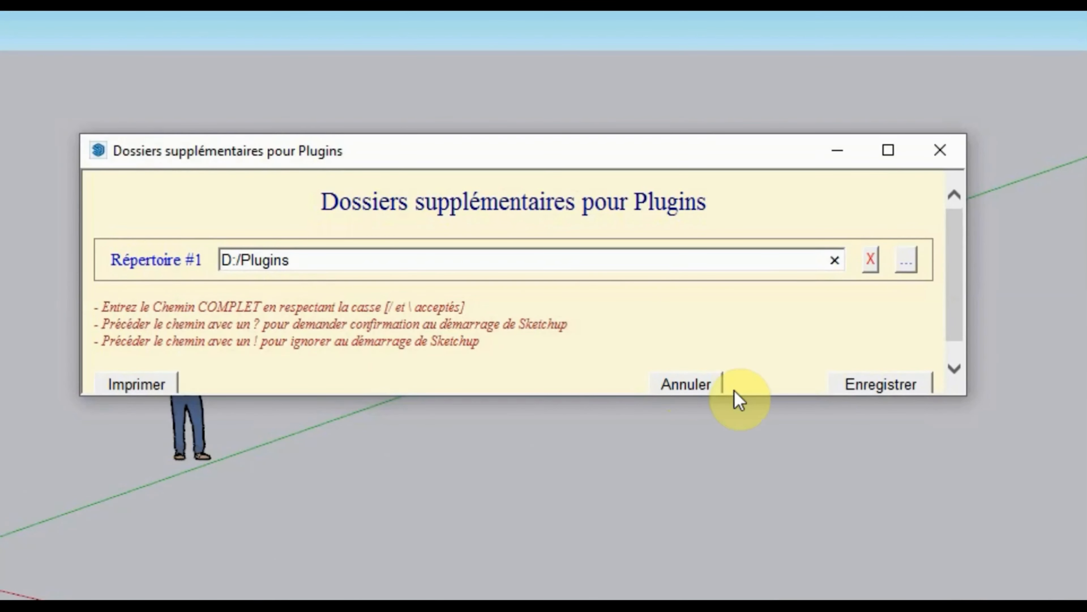
type("?")
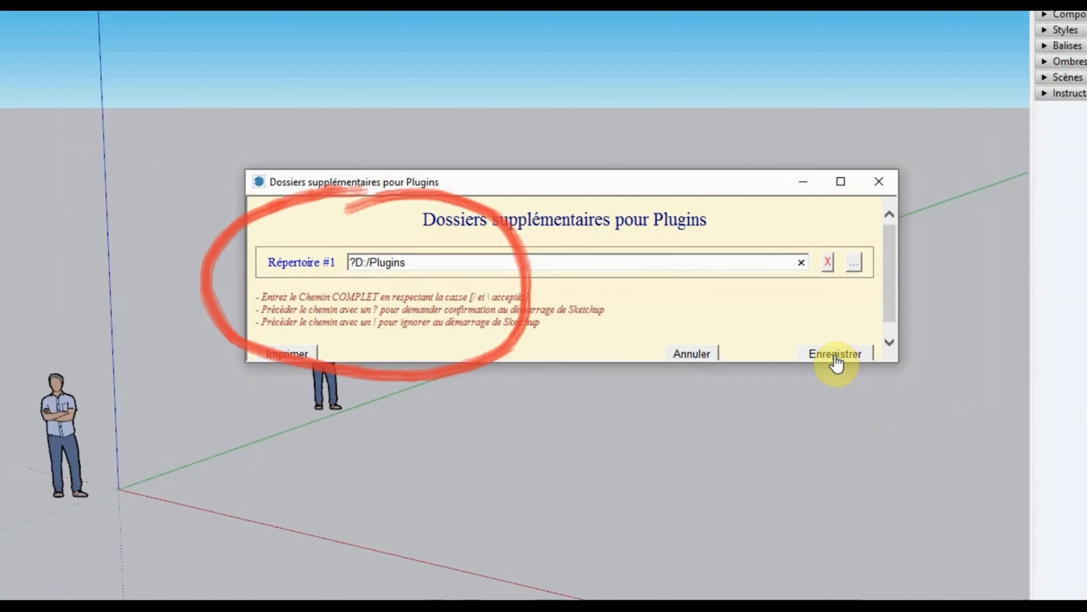
left_click(836, 358)
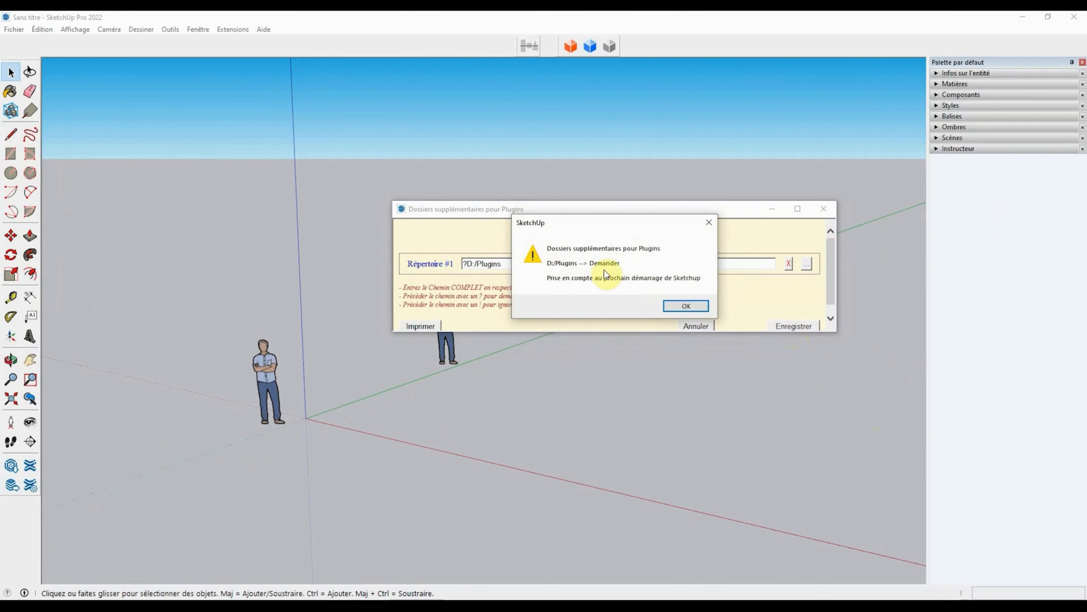
left_click(687, 307)
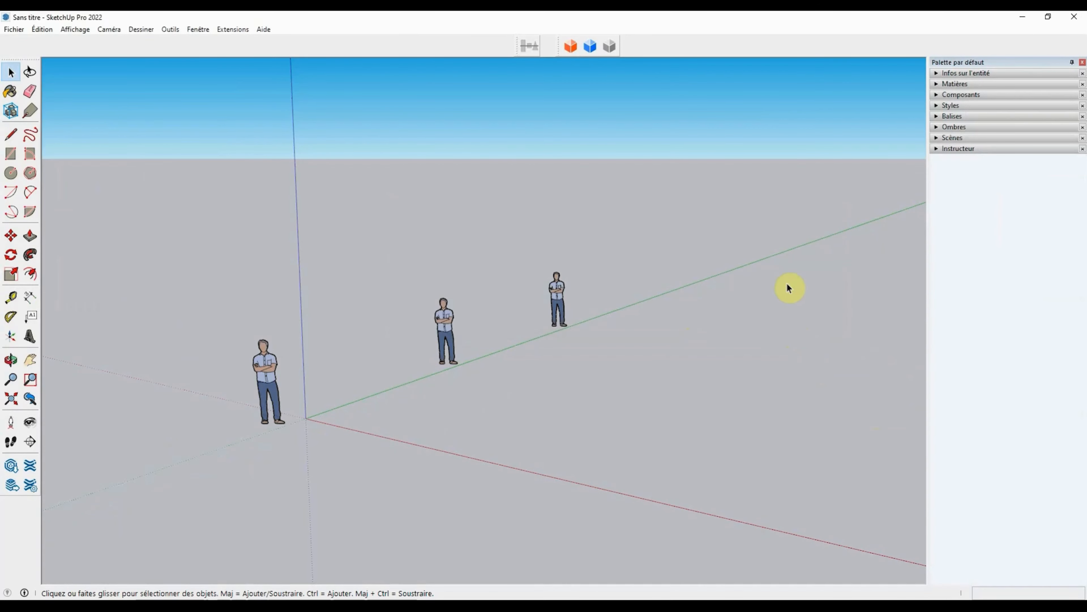
Close the model without saving, minimise the file explorer, restart SketchUp Pro 2022 and accept loading the plugins from D:/Plugins
left_click(1075, 18)
left_click(561, 335)
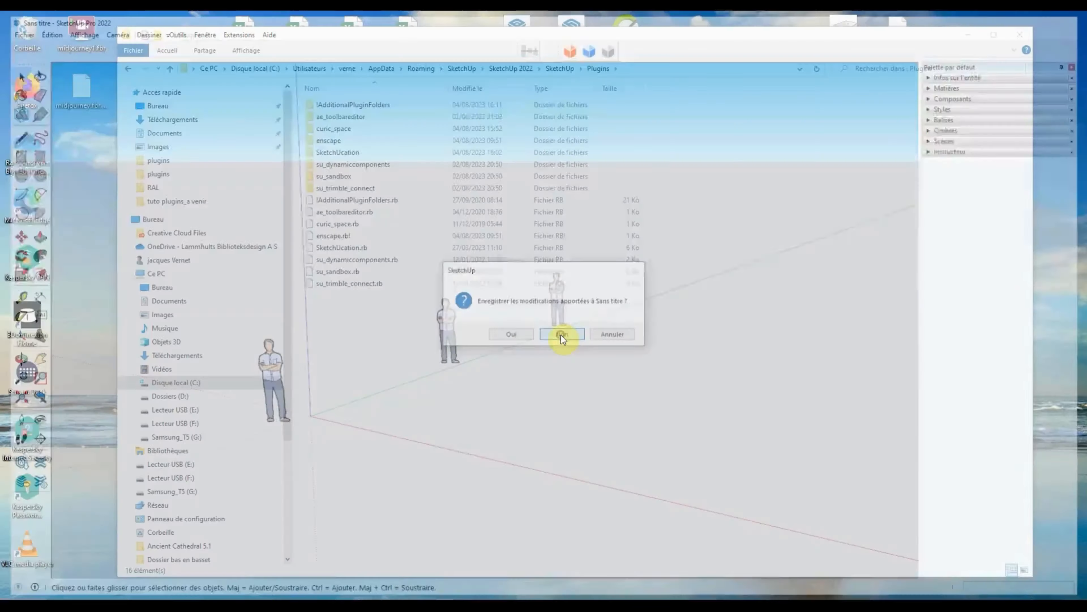
left_click(967, 34)
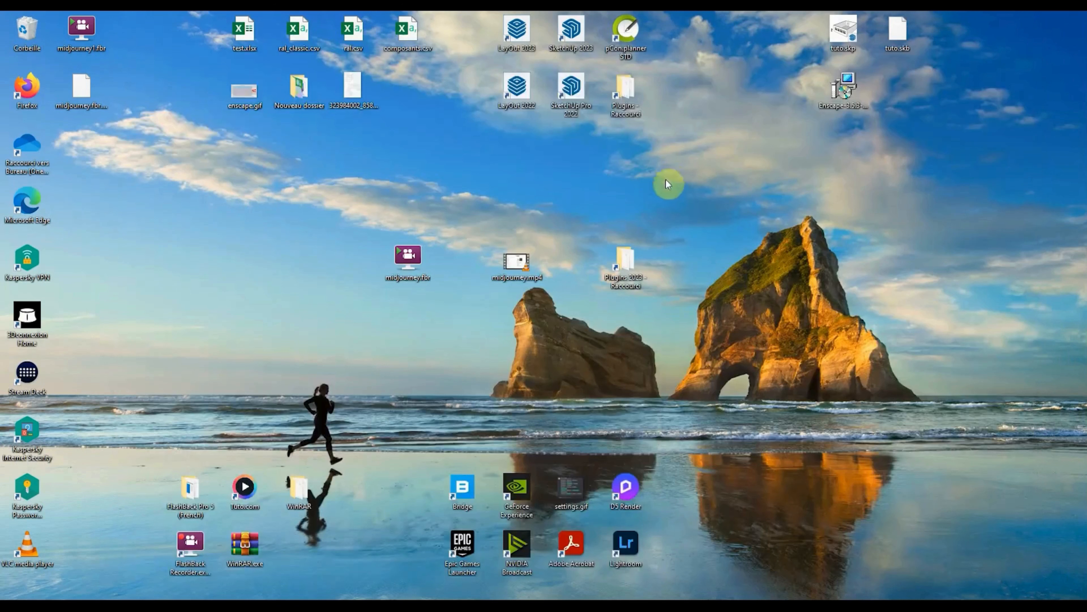
double_click(575, 96)
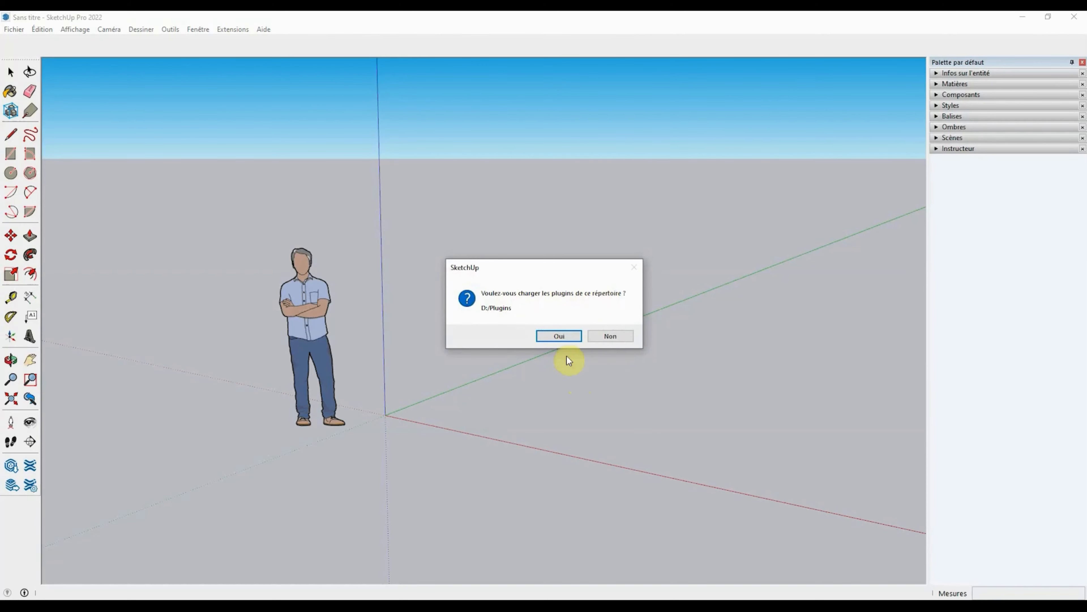
left_click(565, 340)
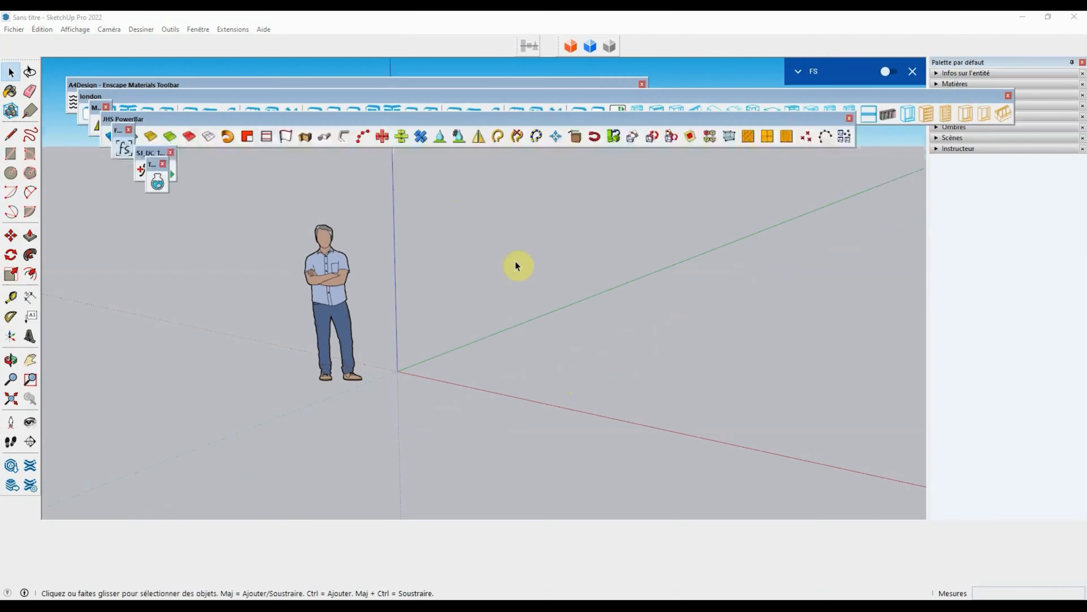
Dock the JHS PowerBar, london and A4Design - Enscape Materials toolbars in stacked rows below the model view
left_click_drag(438, 117, 449, 216)
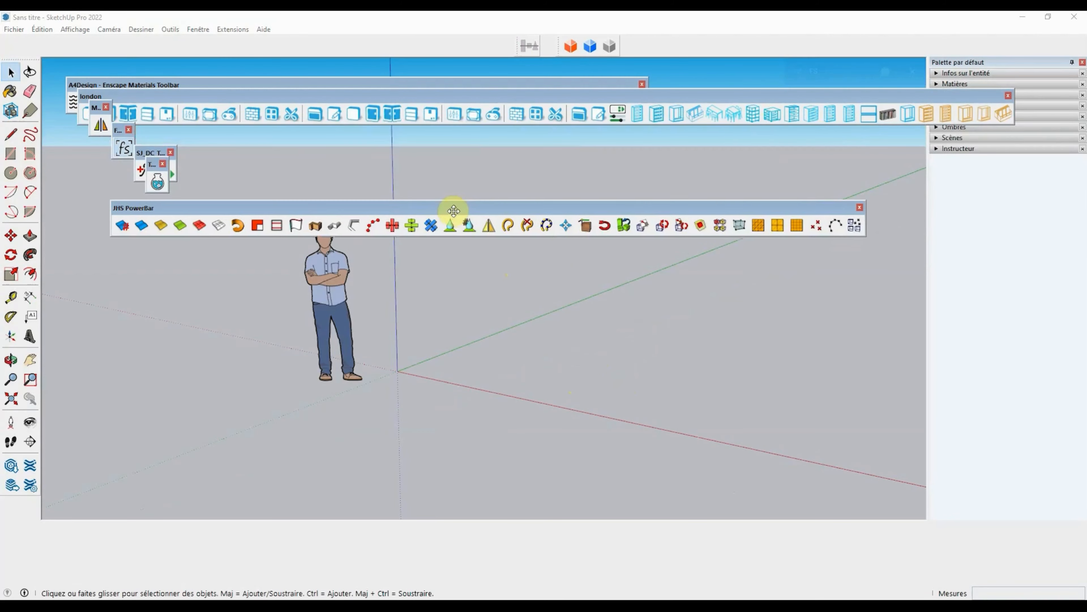
left_click_drag(159, 164, 256, 179)
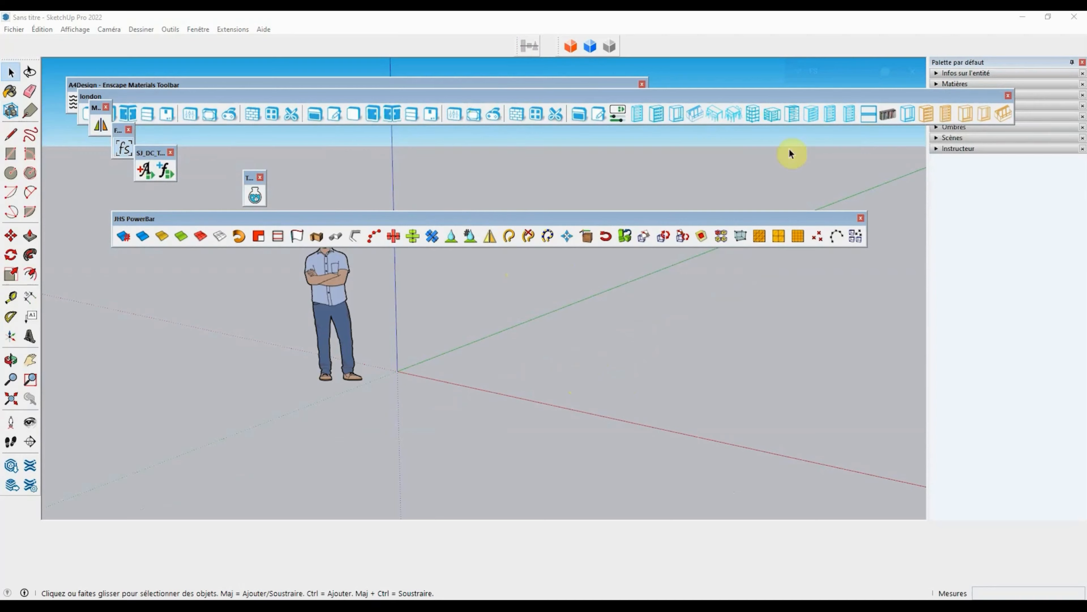
left_click_drag(574, 218, 480, 535)
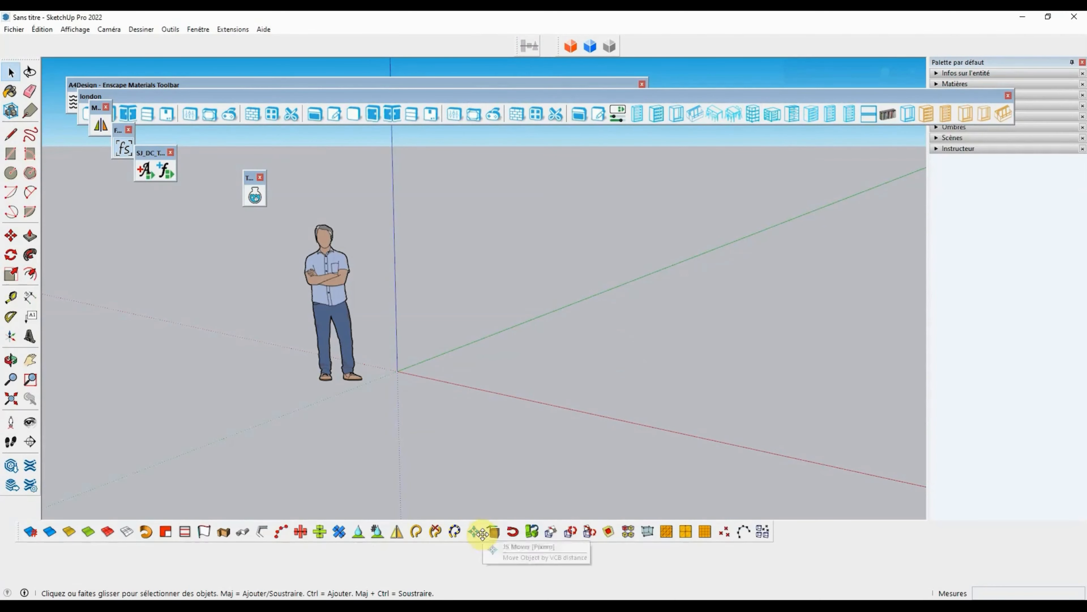
left_click_drag(546, 96, 473, 551)
left_click_drag(477, 84, 425, 572)
Dock the four small floating plugin toolbars, including SJ_DC and fs, in the toolbar row above the model view
left_click_drag(163, 153, 466, 52)
left_click_drag(96, 107, 396, 45)
left_click_drag(249, 177, 368, 45)
left_click_drag(118, 130, 867, 37)
Show the FS panel, undock the JHS PowerBar, toggle Floating Toolbars off and on, and redock the bar below the model view
left_click(883, 47)
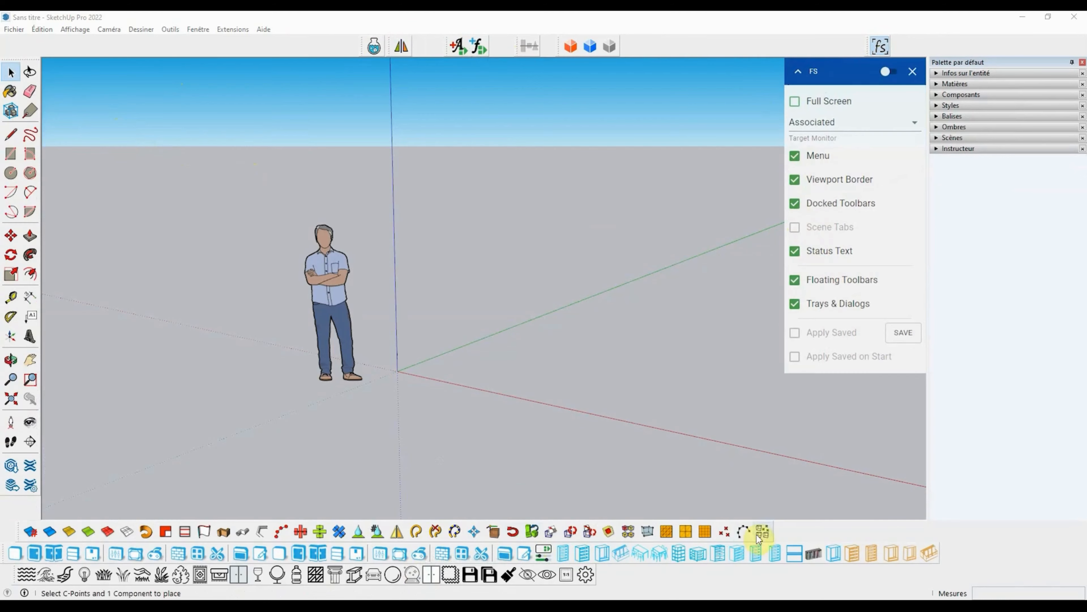
left_click_drag(17, 531, 470, 121)
mouse_move(801, 189)
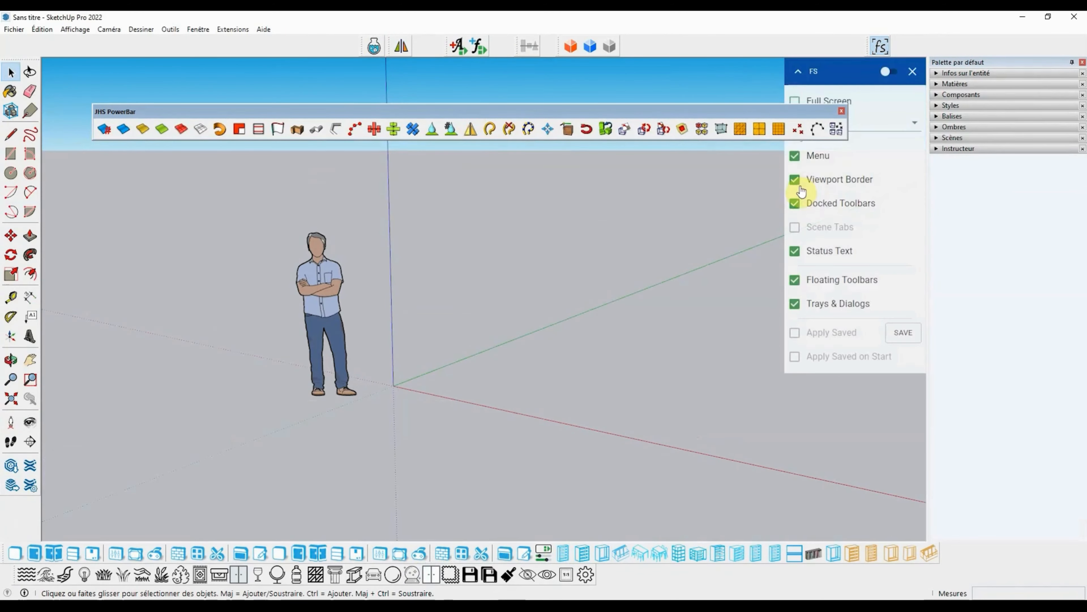
left_click(817, 290)
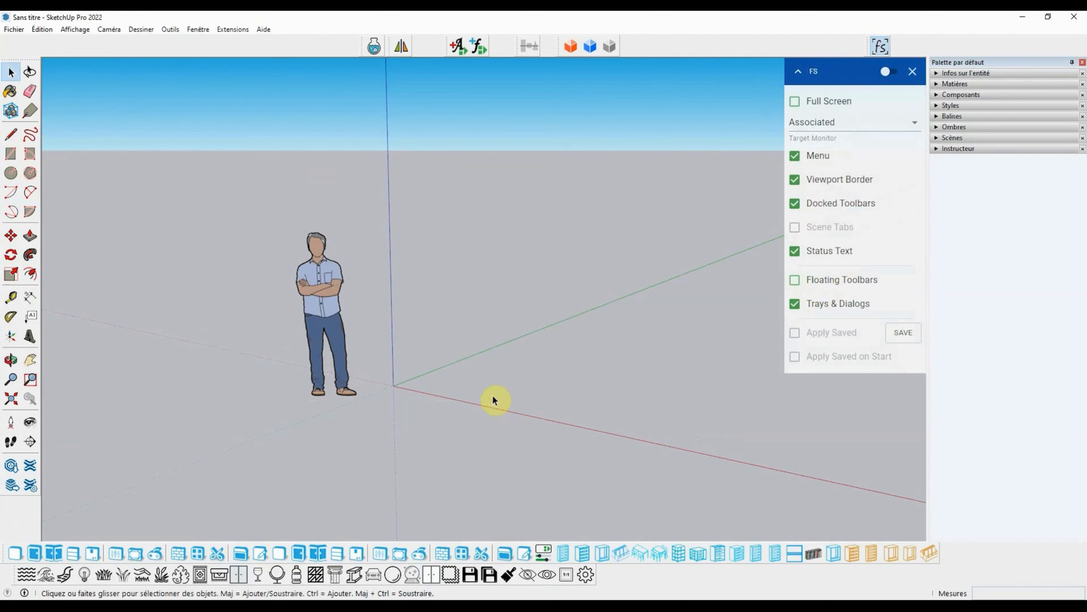
left_click(793, 279)
left_click_drag(601, 112, 529, 574)
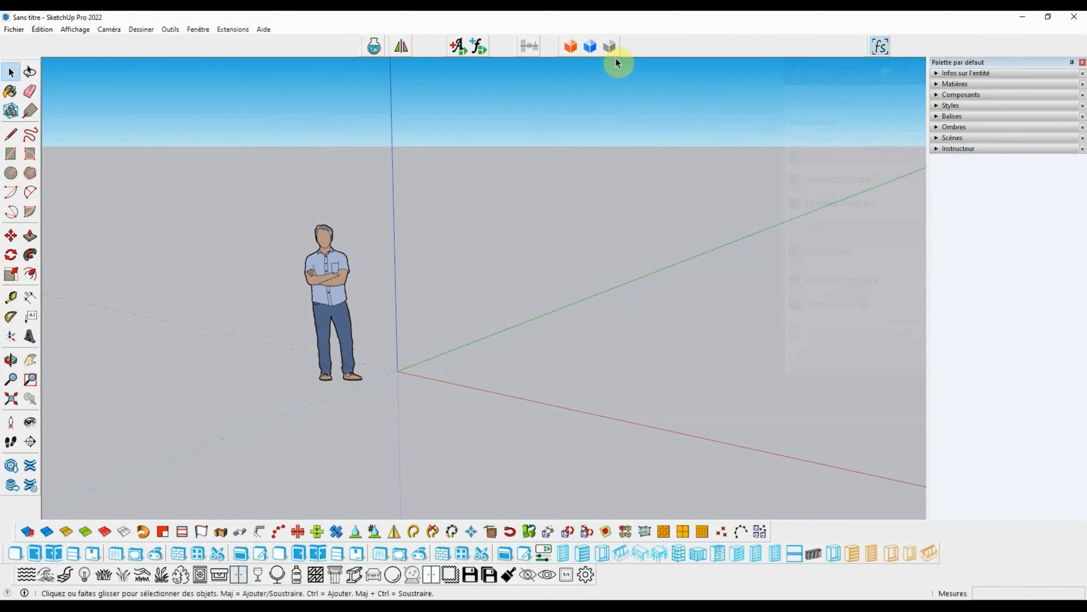
Start a second SketchUp Pro 2022 session without loading the plugins from D:/Plugins/Plugins, and close both sessions
left_click(1018, 20)
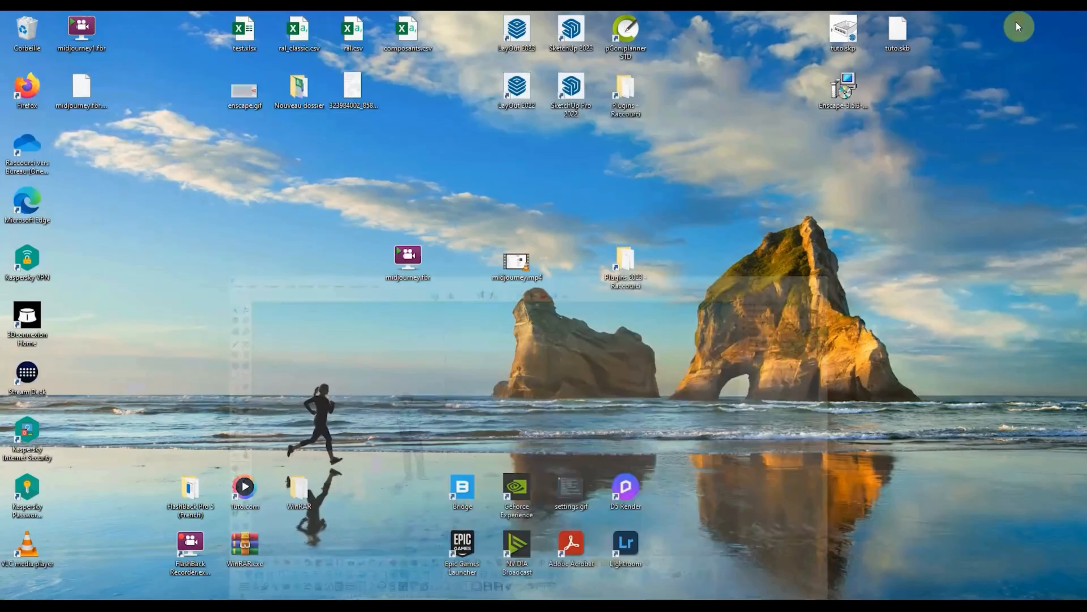
double_click(570, 90)
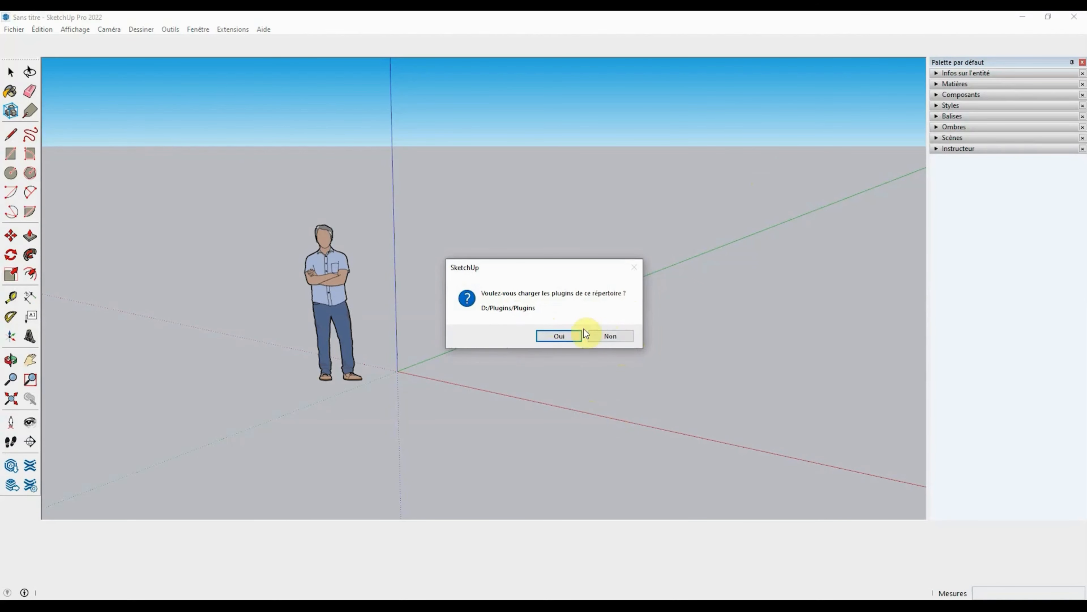
left_click(618, 339)
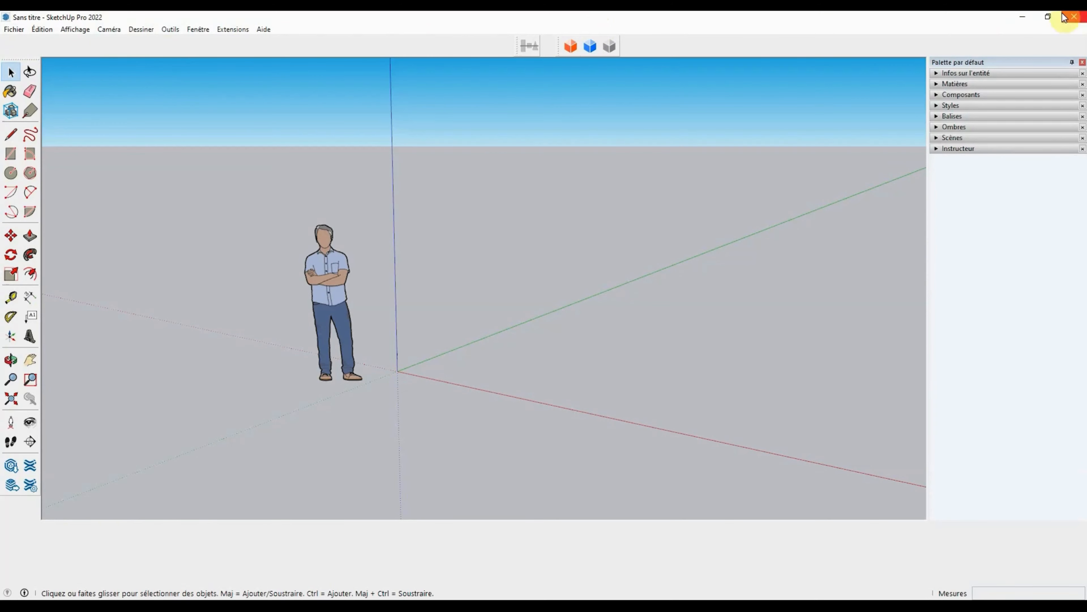
left_click(1076, 18)
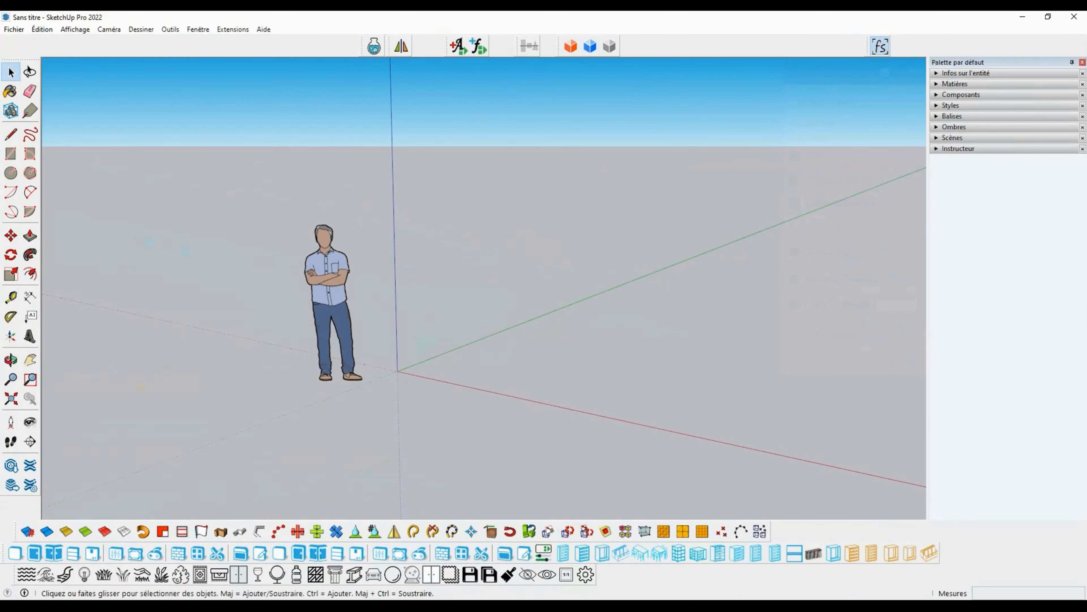
left_click(1075, 19)
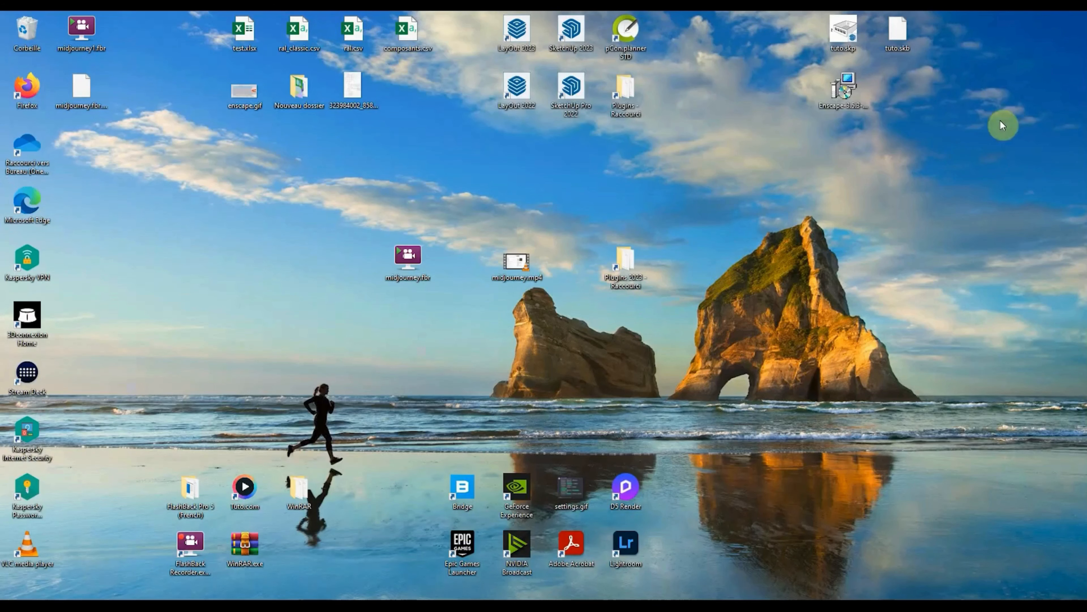
Start SketchUp Pro 2022 with the Simple Mètres template and accept loading the plugins from D:/Plugins/Plugins
double_click(573, 95)
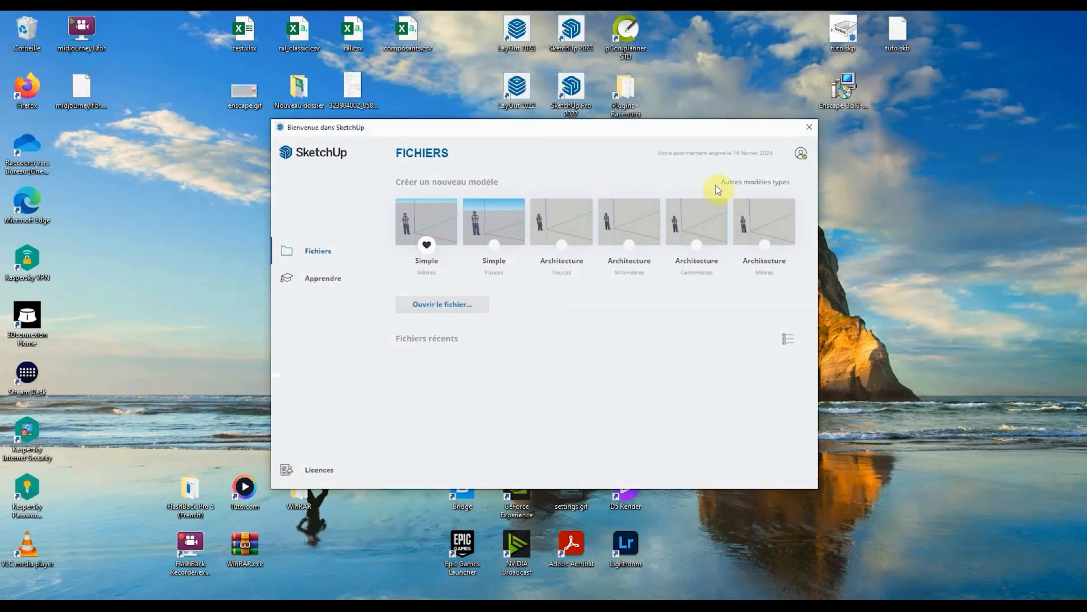
left_click(448, 238)
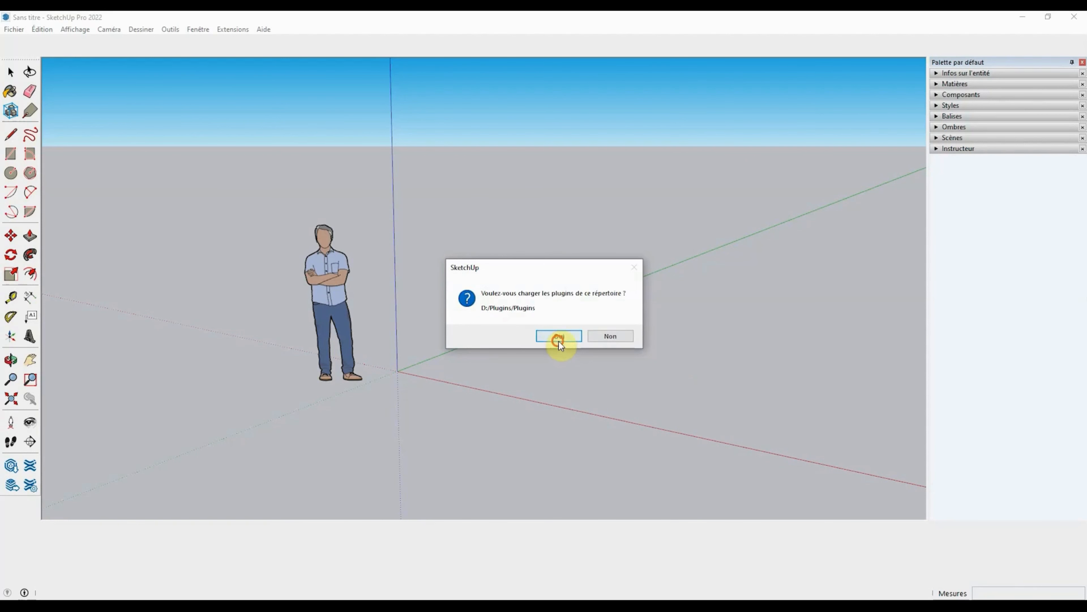
left_click(558, 338)
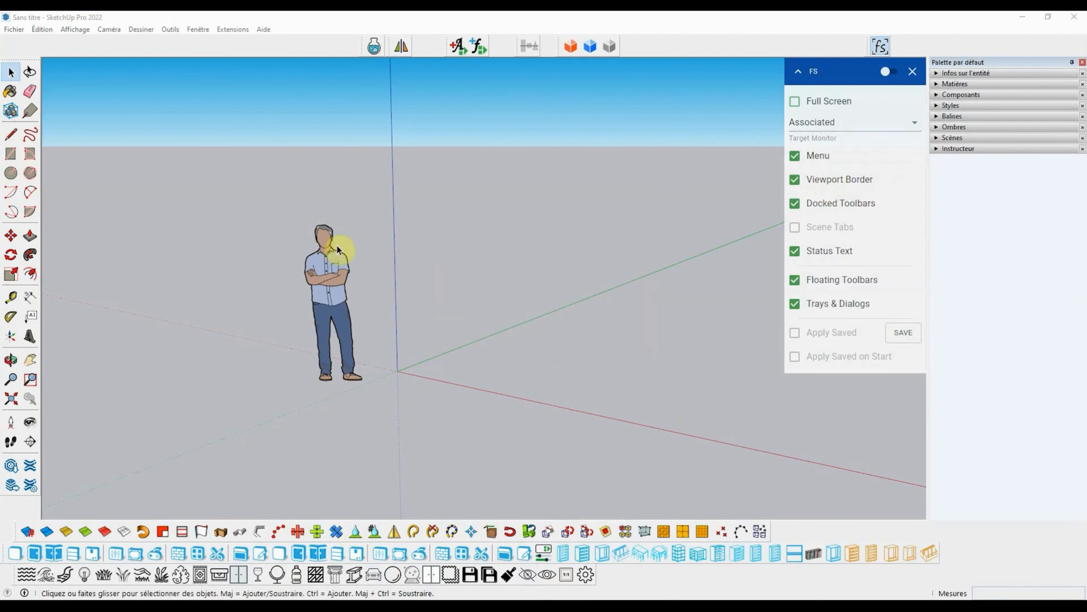
Minimise this session, start another one while declining the plugins from D:/Plugins/Plugins, and return to the session with plugins
left_click(1023, 18)
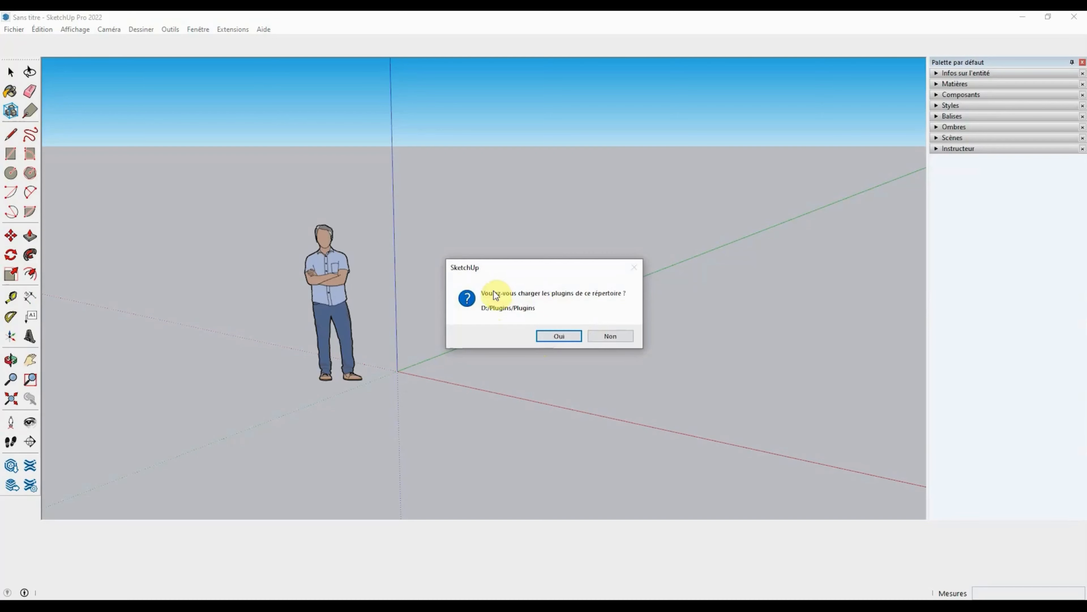
left_click(610, 336)
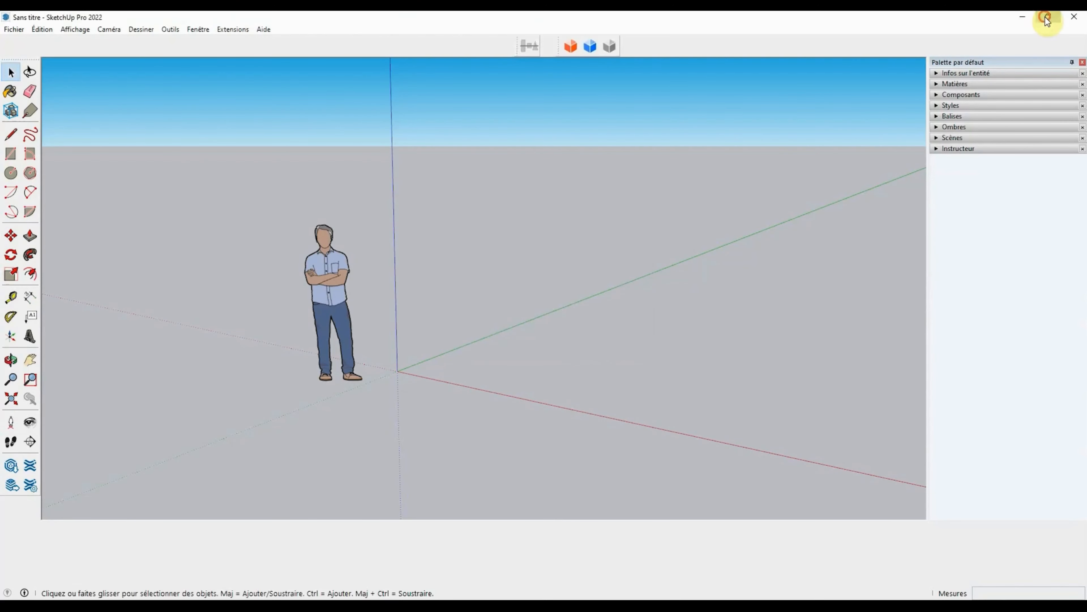
left_click(1048, 16)
double_click(892, 32)
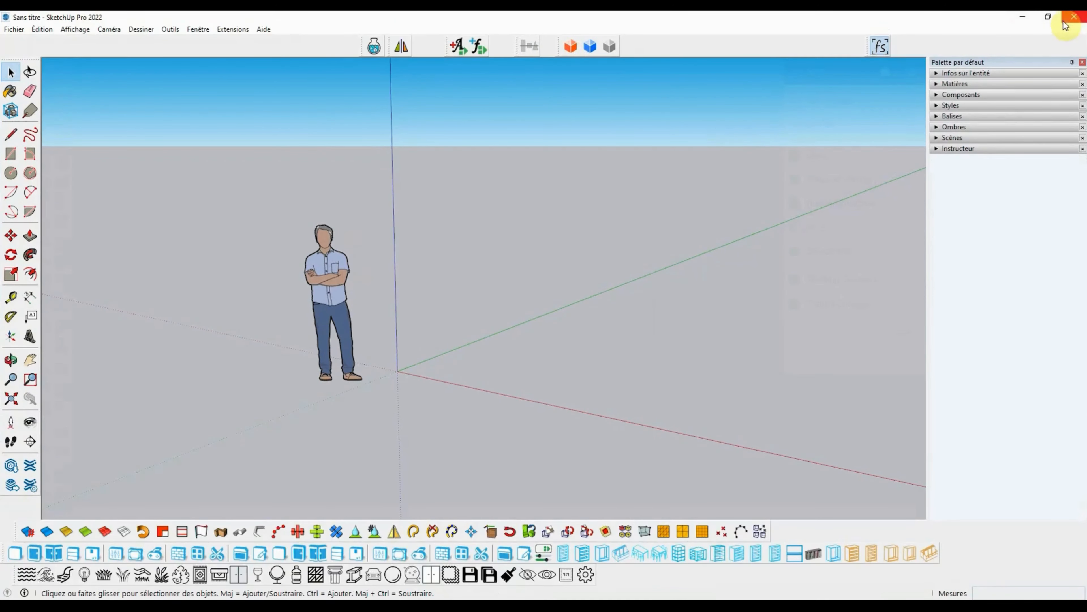
Close both open sessions and restart SketchUp Pro 2022 with the Simple Mètres template, loading the plugins from D:/Plugins/Plugins
left_click(1048, 16)
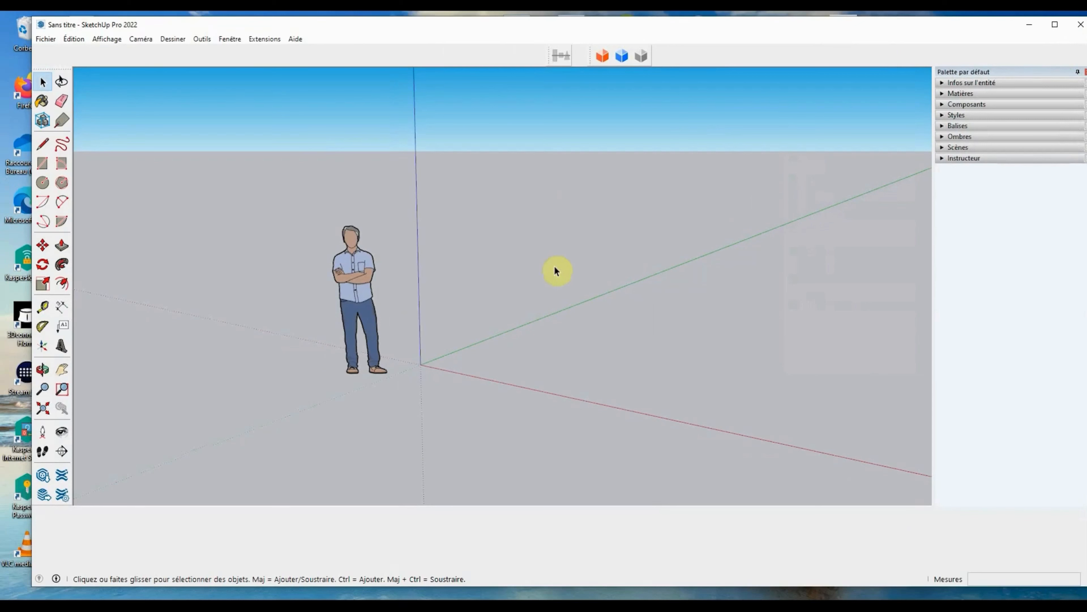
left_click(1081, 24)
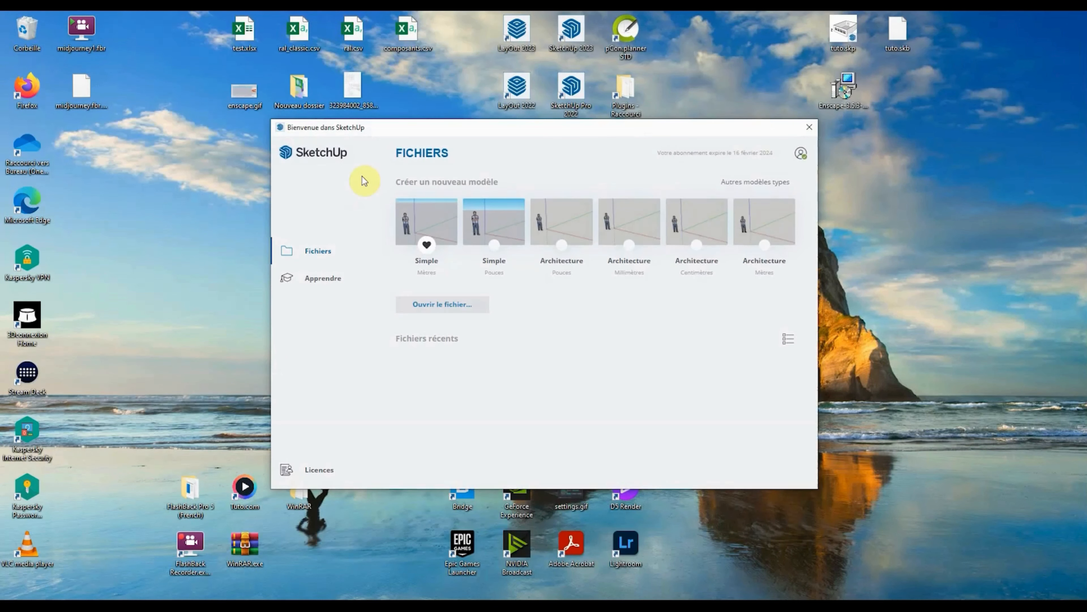
left_click(436, 228)
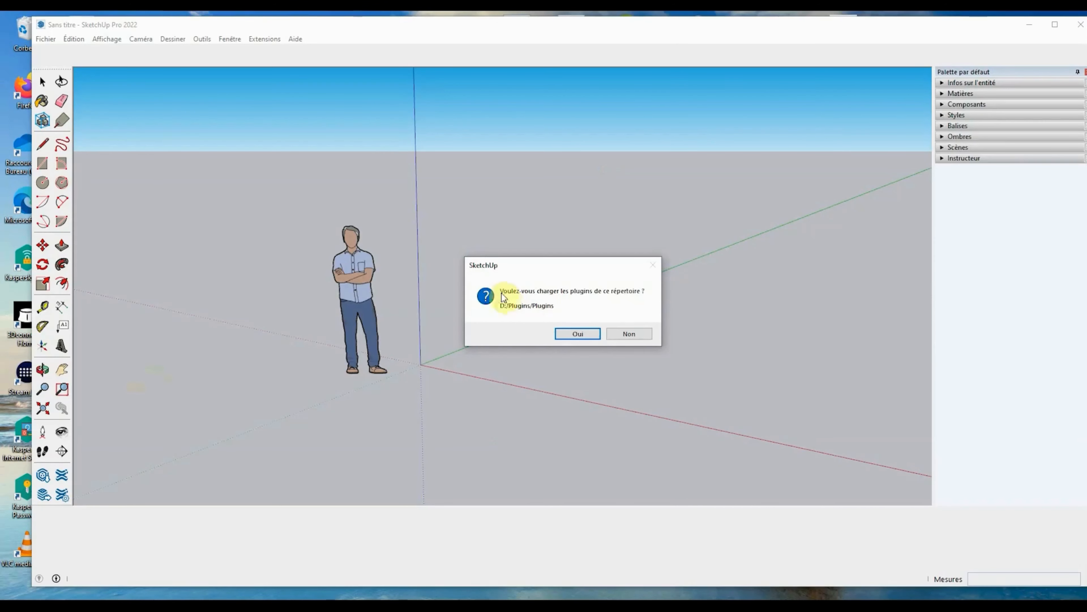
left_click(581, 332)
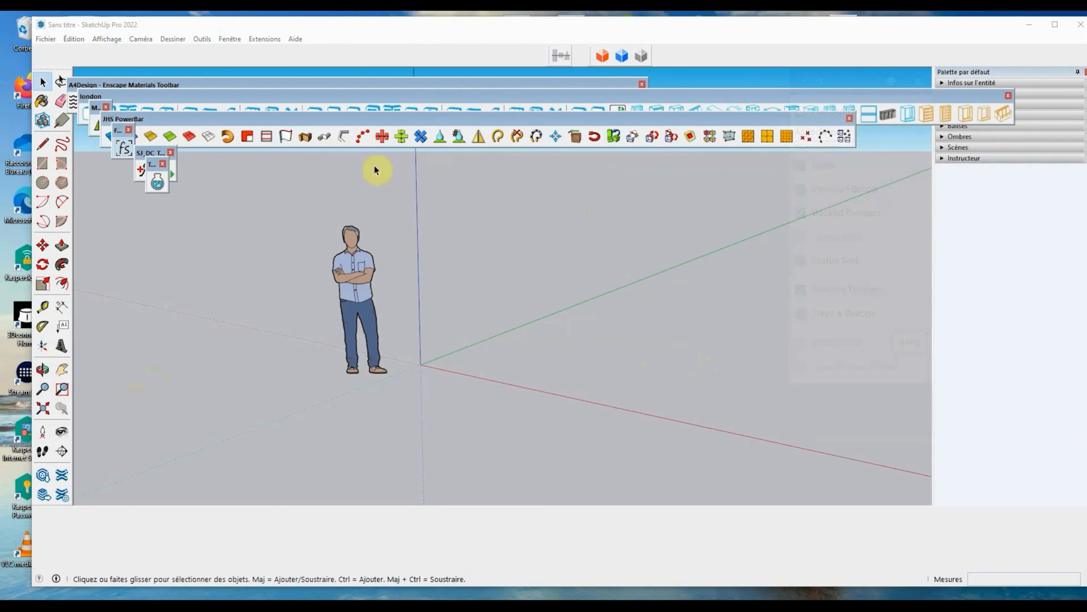
Turn Floating Toolbars off in the FS panel to hide the stacked plugin toolbars, and turn the option back on
mouse_move(845, 297)
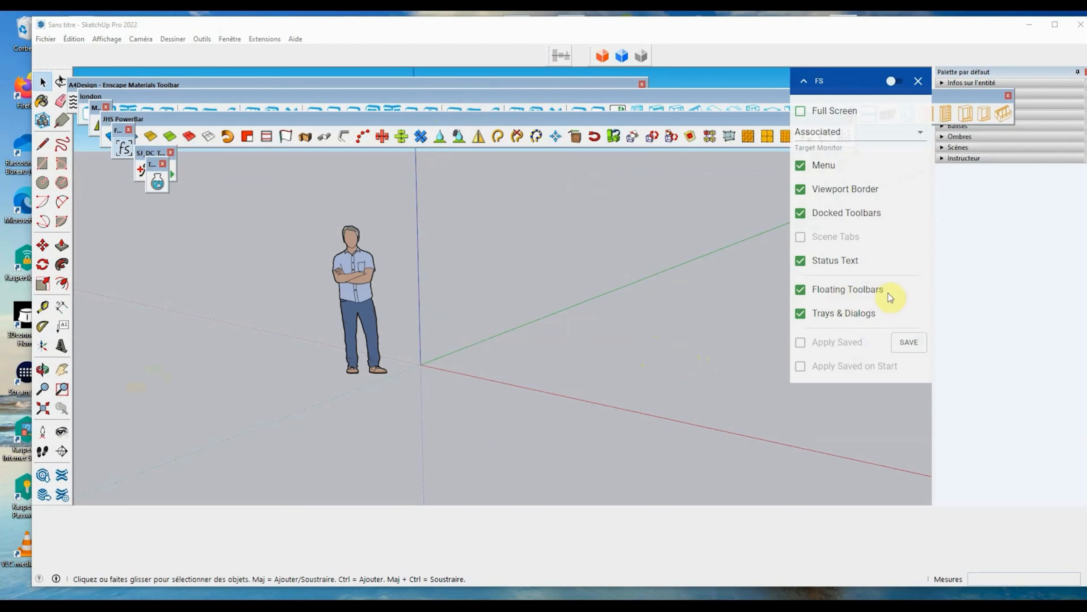
left_click(801, 291)
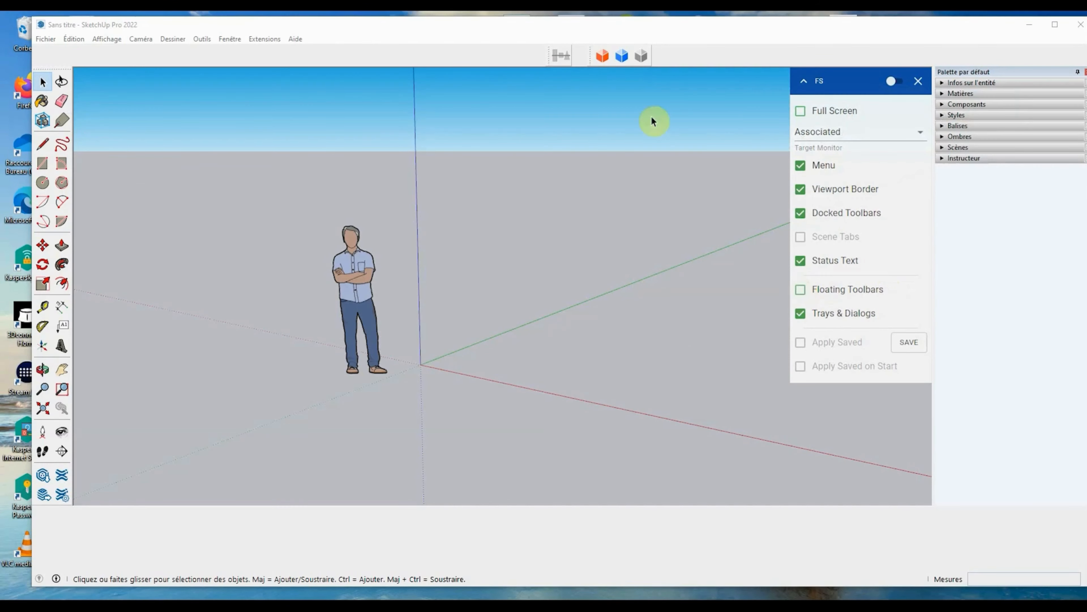
left_click(804, 82)
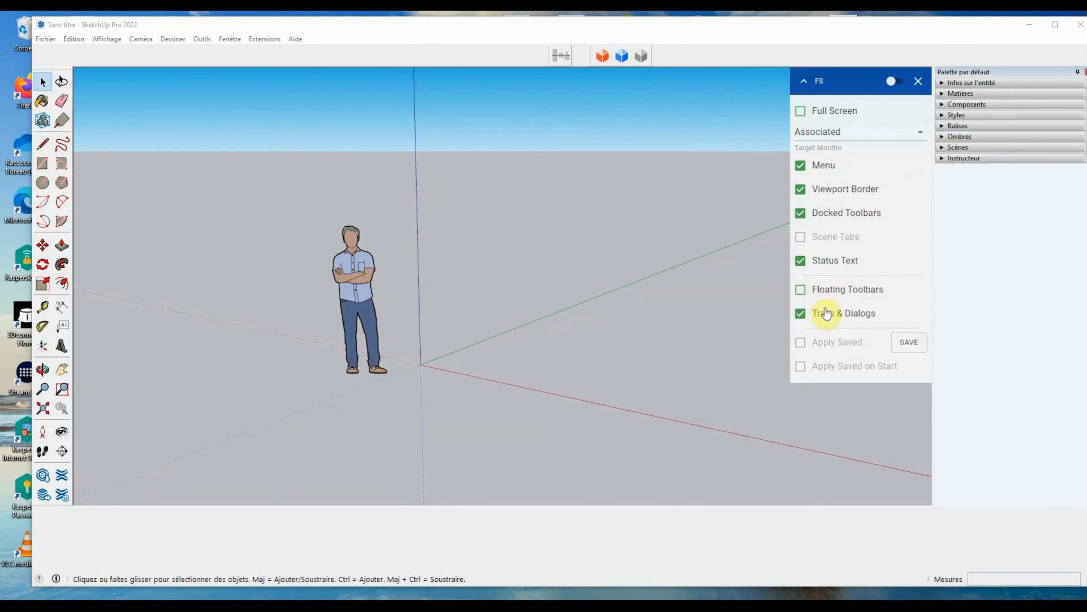
left_click(801, 289)
Spread the overlapping JHS PowerBar, SJ_DC, FS and A4Design - Enscape Materials toolbars apart over the upper part of the model view
left_click_drag(752, 170, 680, 203)
left_click_drag(154, 152, 272, 168)
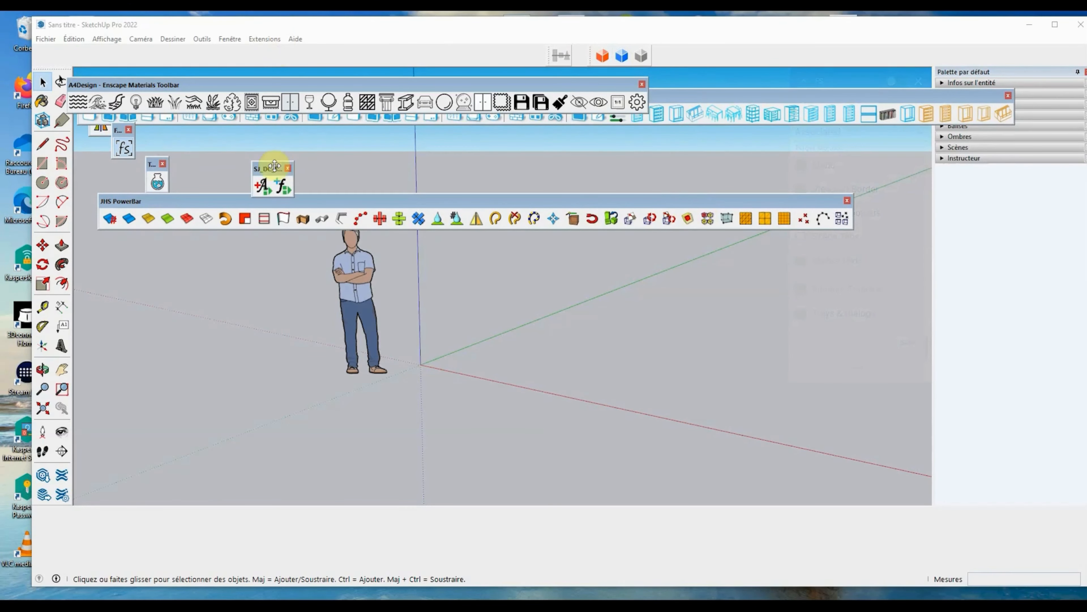
left_click_drag(118, 132, 195, 165)
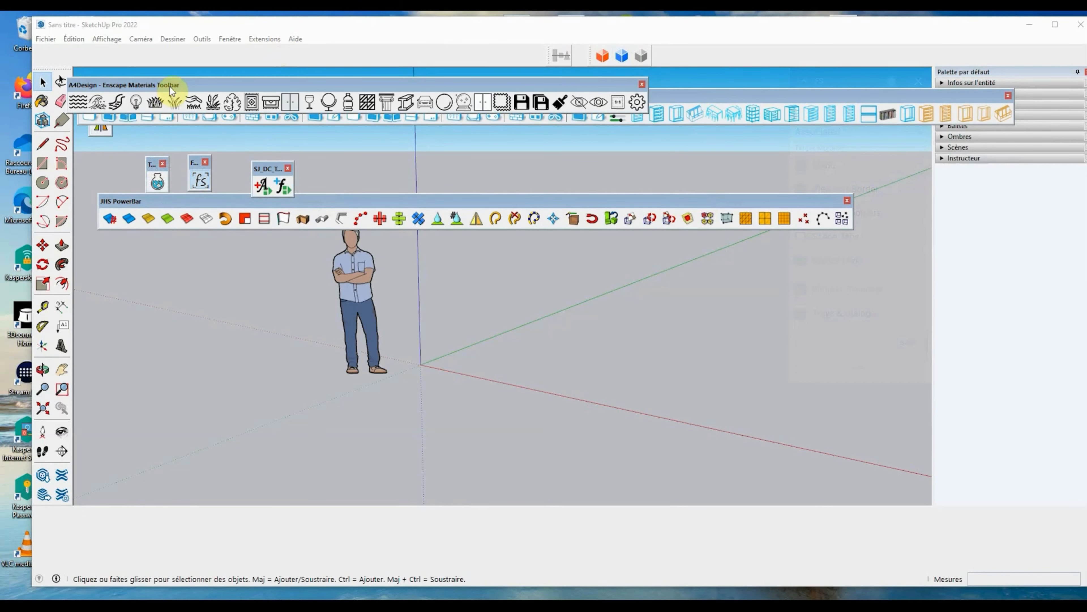
left_click_drag(170, 86, 337, 136)
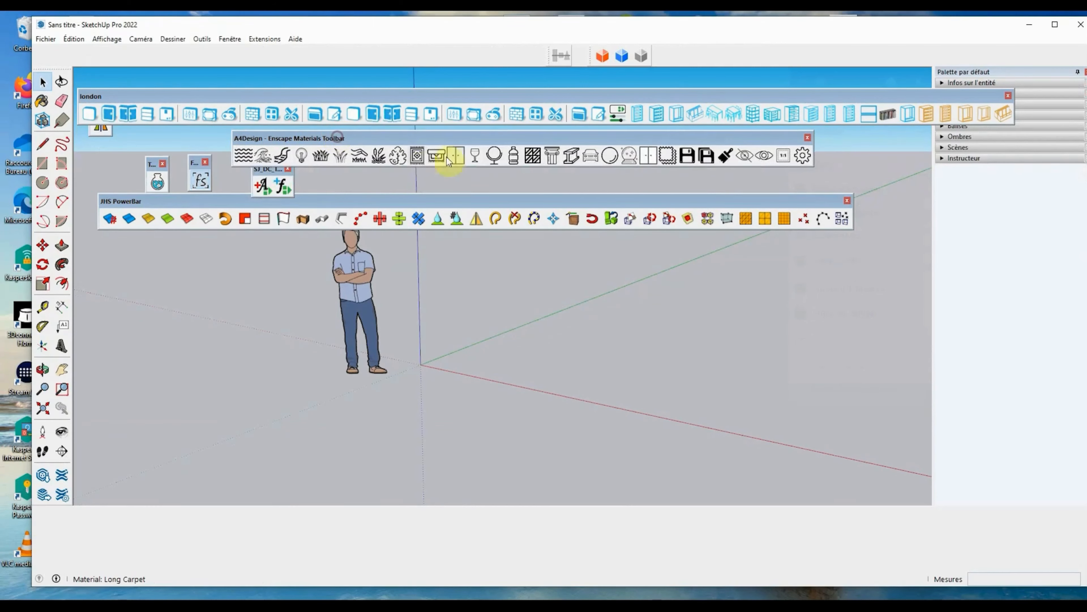